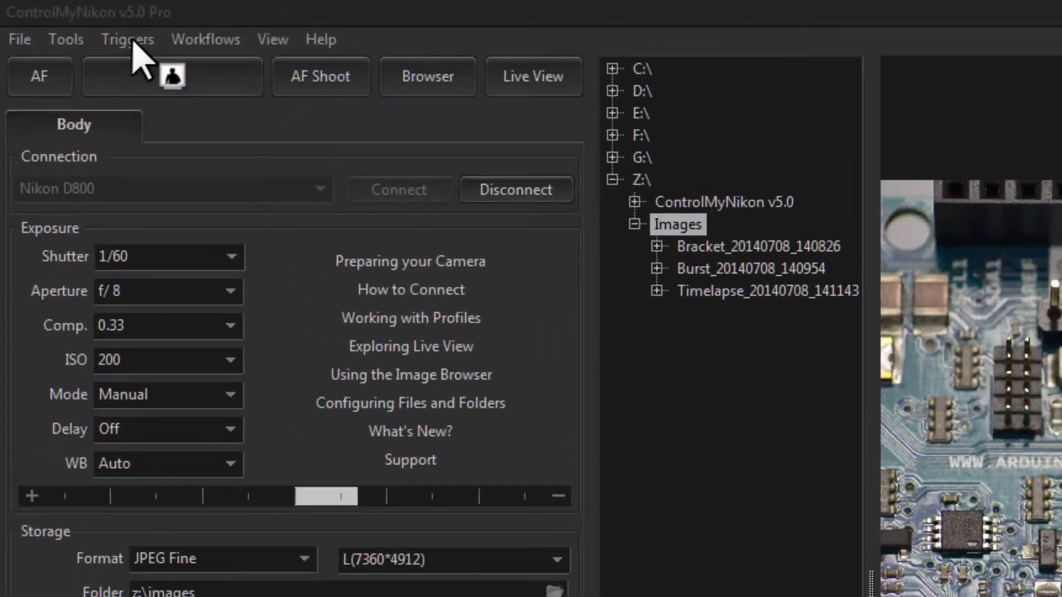
Show the Speech trigger tab from the Triggers menu, listing actions and their spoken words
left_click(57, 17)
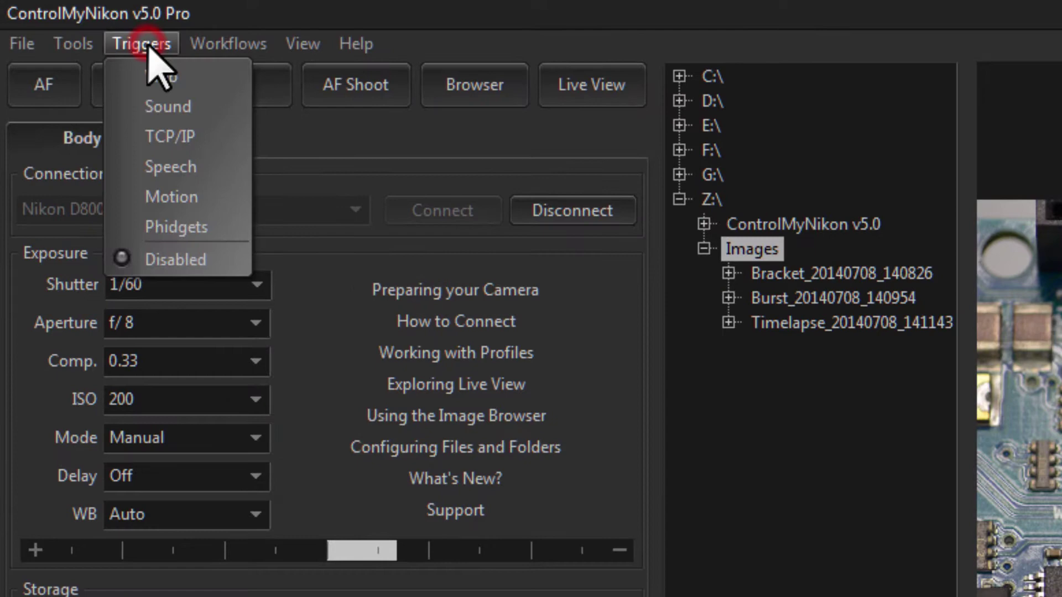
left_click(219, 167)
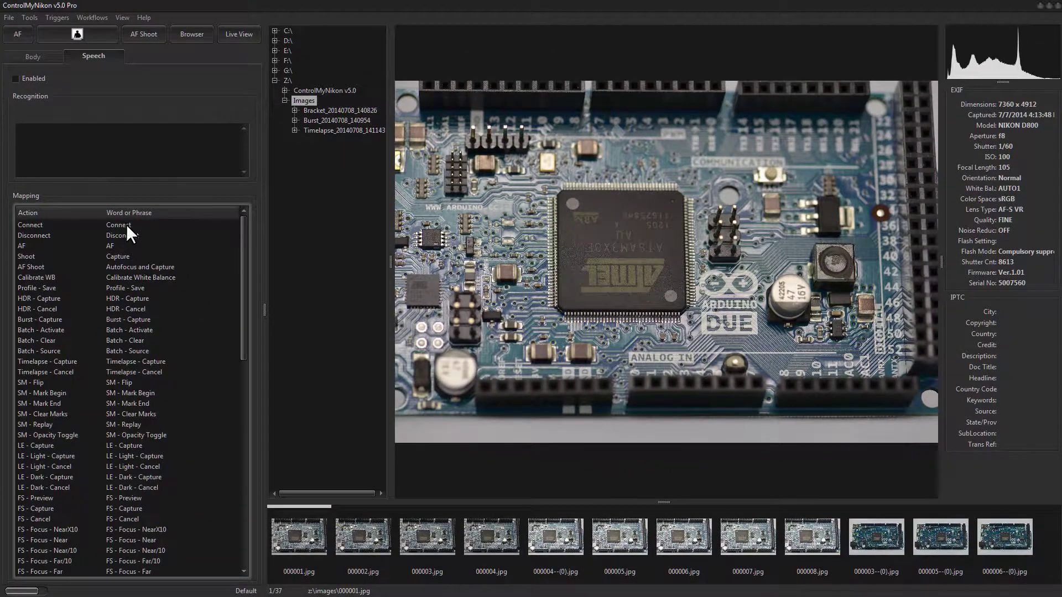
left_click(40, 299)
scroll(46, 312, "down", 1)
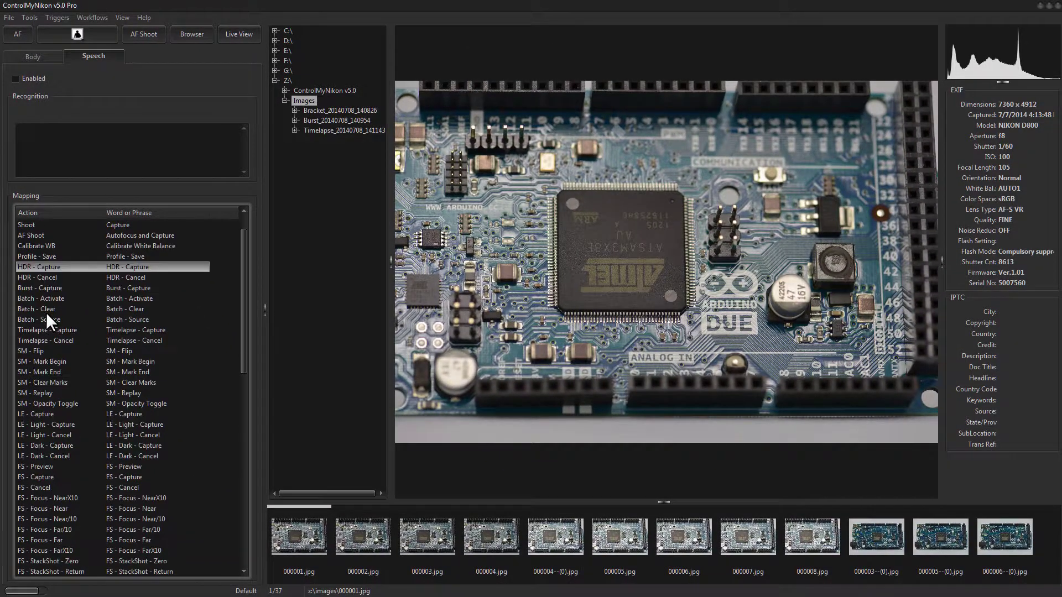
scroll(46, 311, "down", 4)
scroll(46, 313, "down", 4)
scroll(46, 313, "down", 4)
scroll(45, 313, "down", 3)
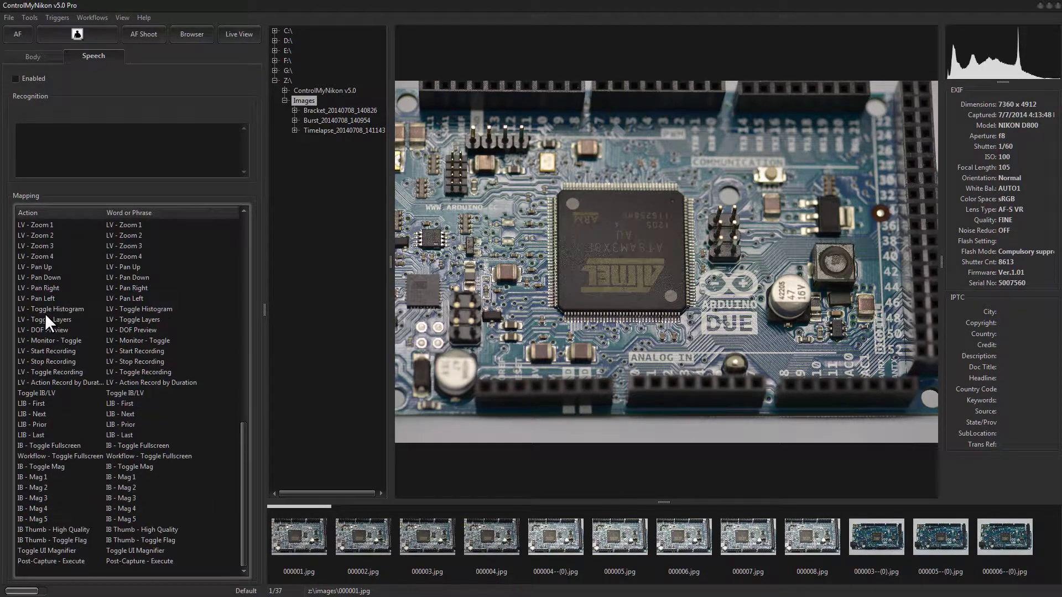
scroll(45, 312, "up", 4)
scroll(46, 313, "up", 4)
scroll(46, 313, "up", 4)
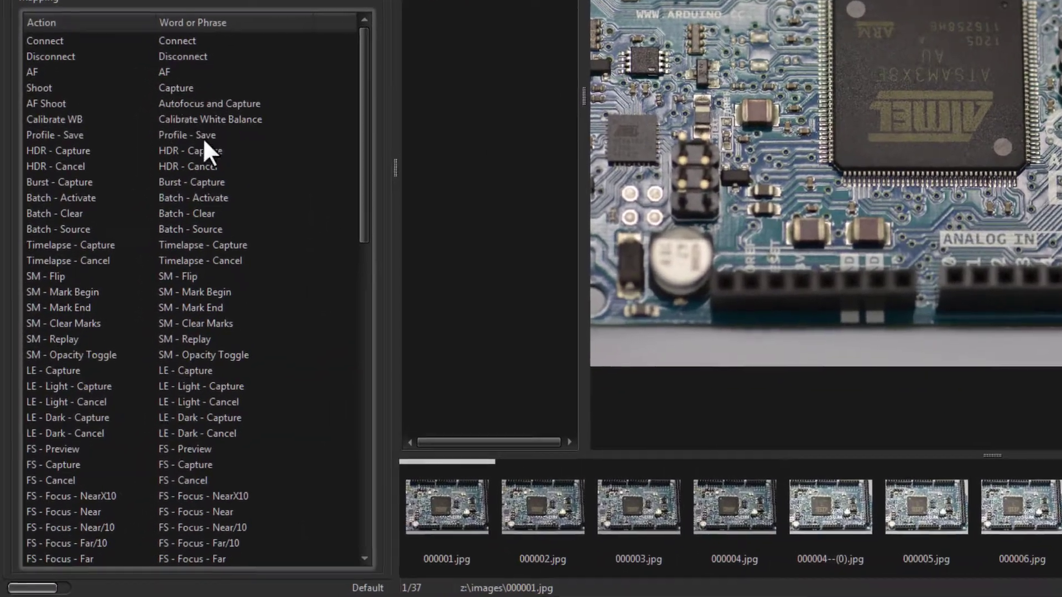
double_click(187, 155)
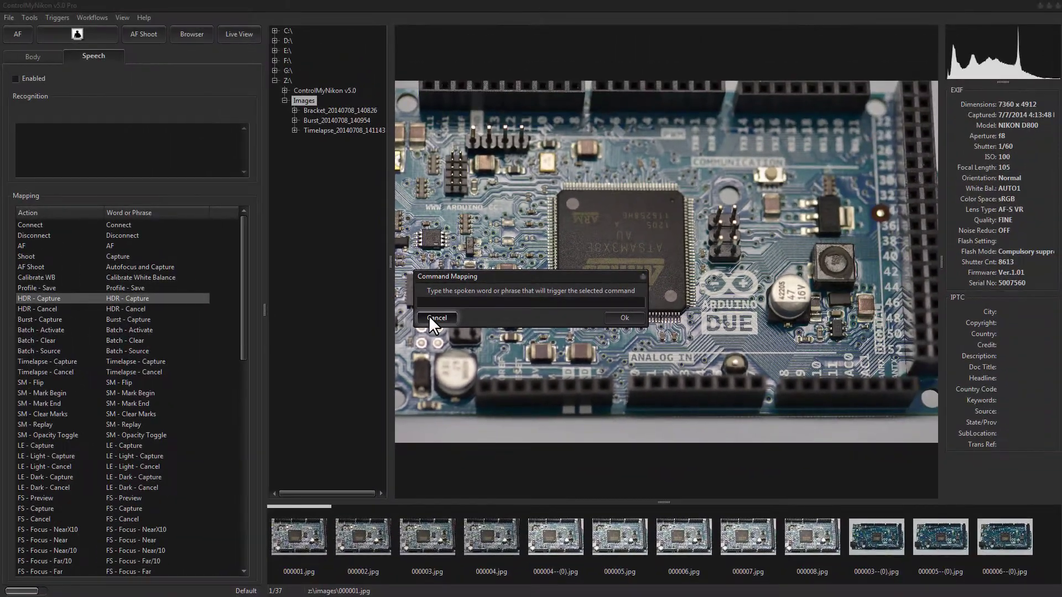
left_click(429, 315)
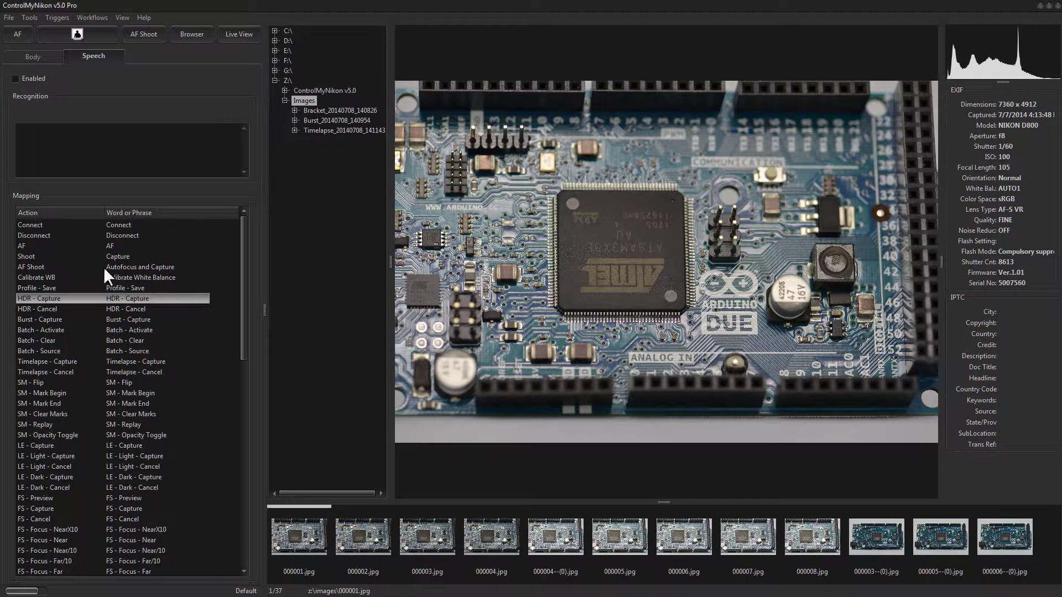
left_click(122, 257)
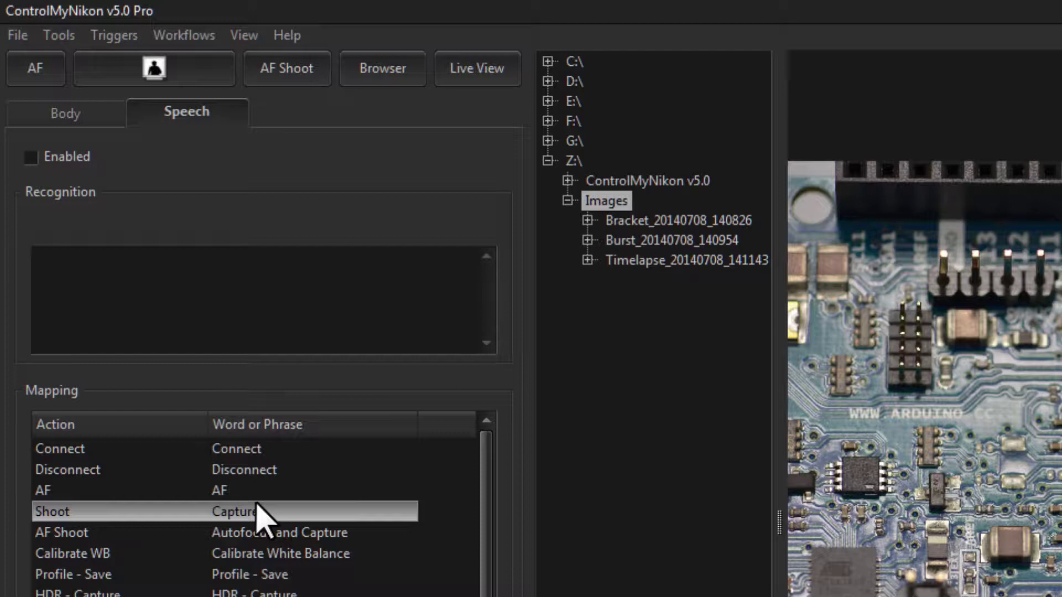
left_click(257, 518)
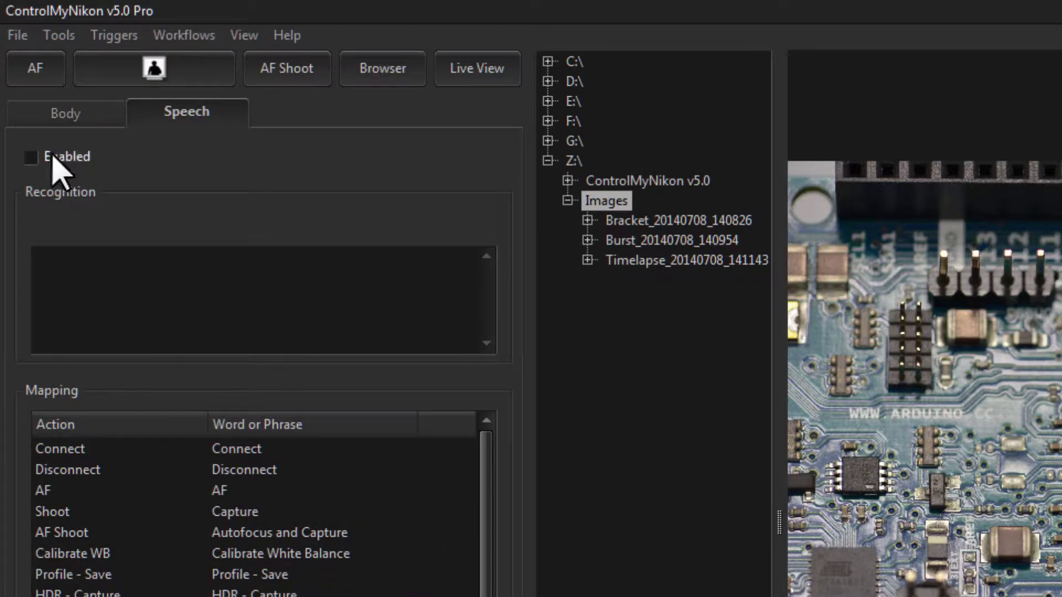
Enable speech recognition, test spoken connect, capture and disconnect commands, then disable it
left_click(32, 156)
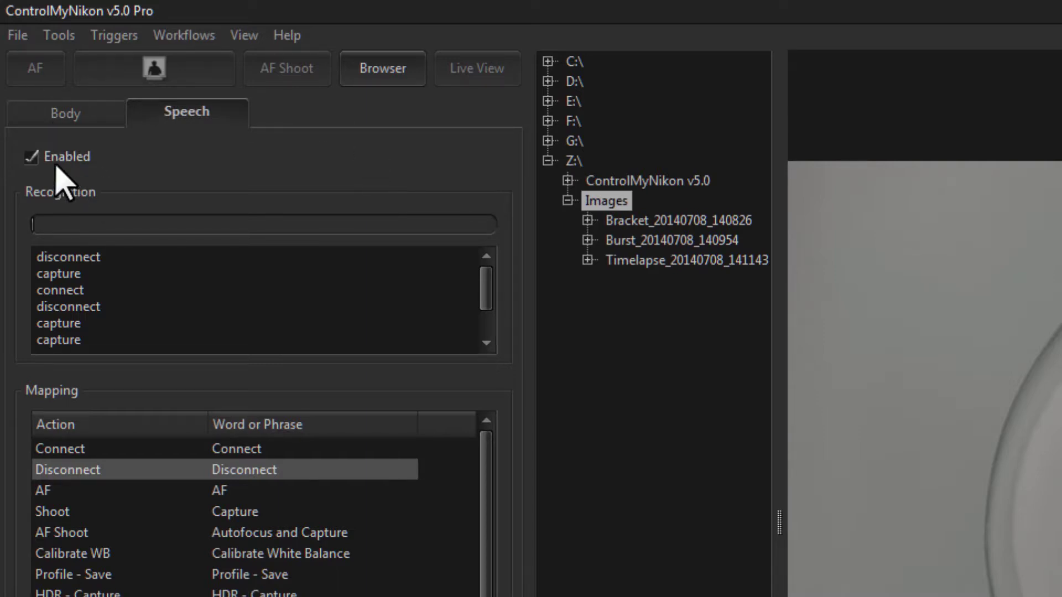
left_click(32, 155)
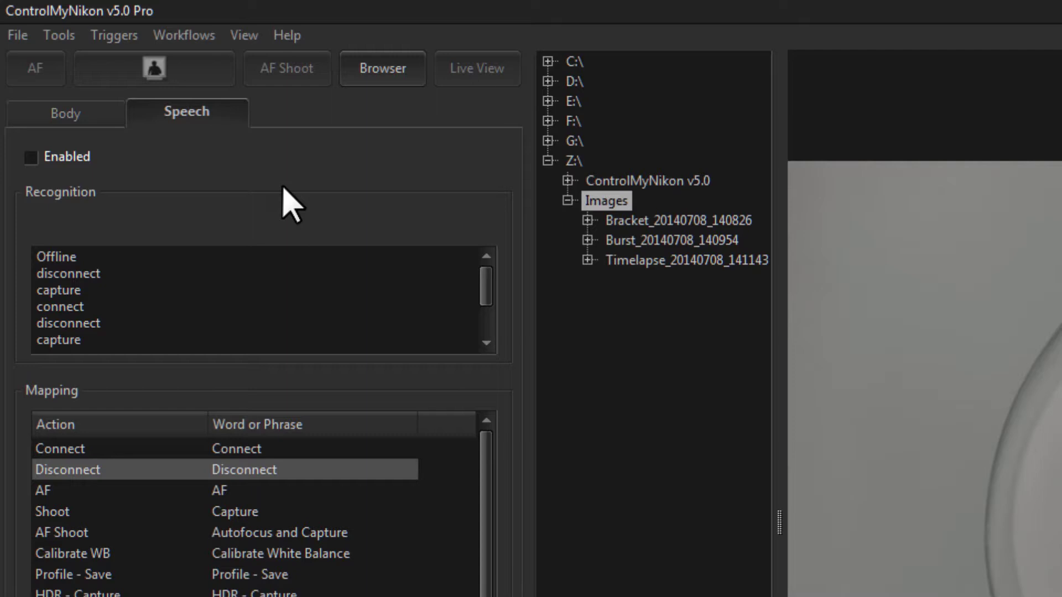
left_click_drag(486, 286, 490, 320)
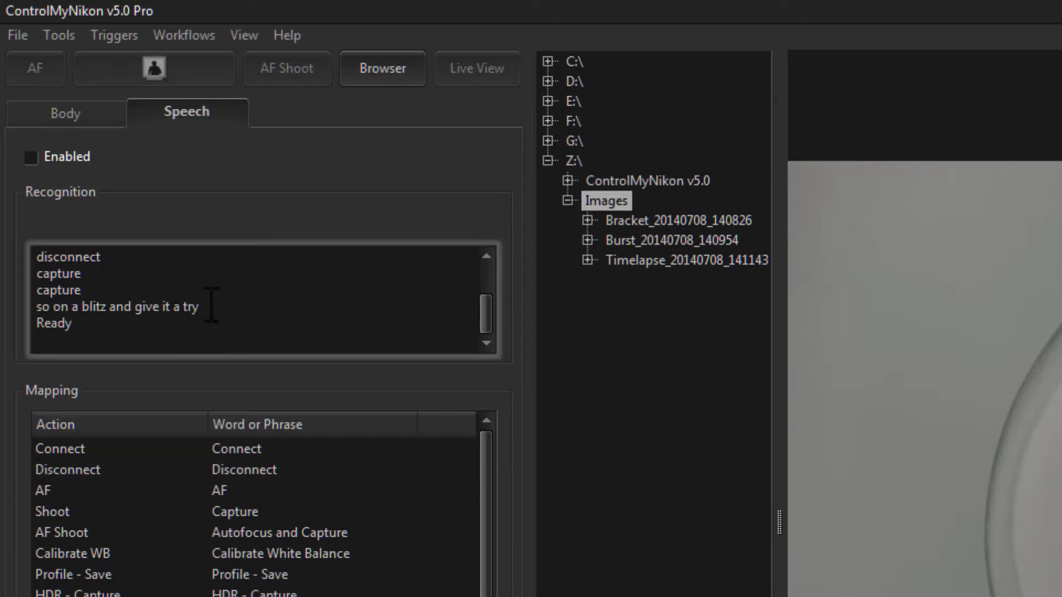
left_click_drag(201, 306, 32, 308)
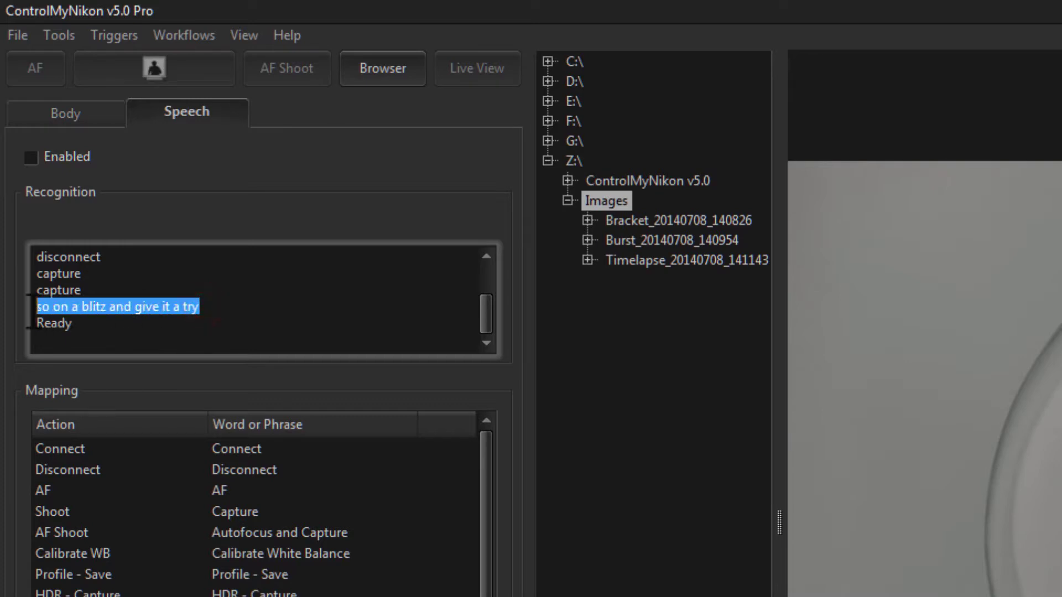
left_click(91, 319)
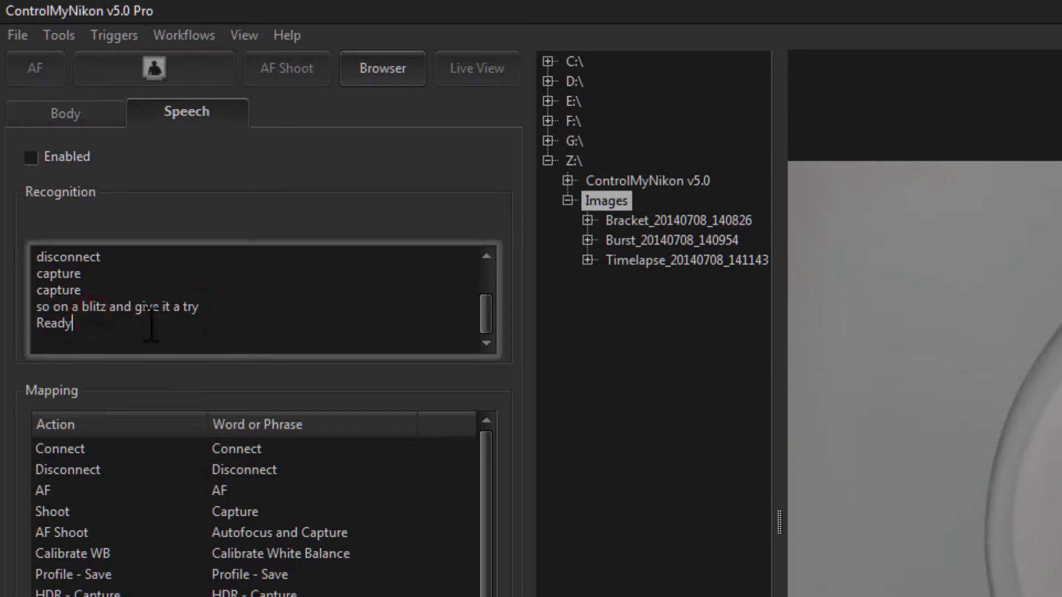